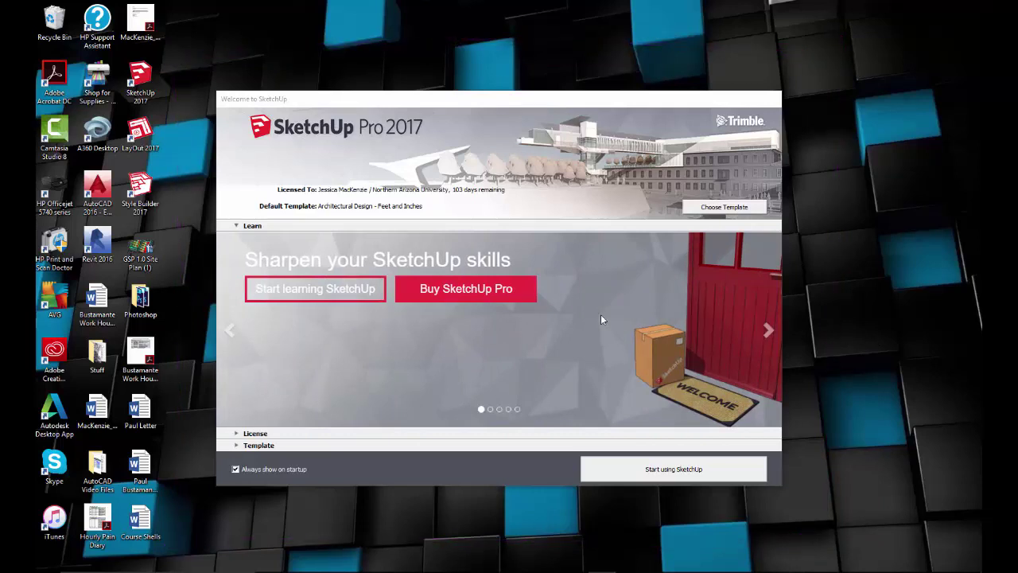
- Expand the template list and scroll through it, keeping Architectural Design - Feet and Inches selected
click(237, 445)
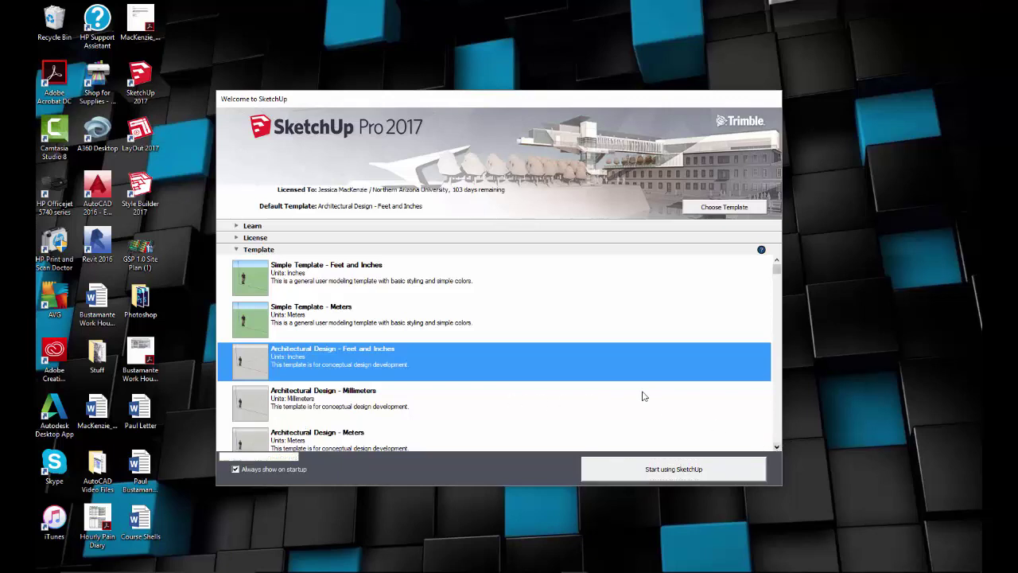
click(778, 450)
click(777, 450)
click(777, 450)
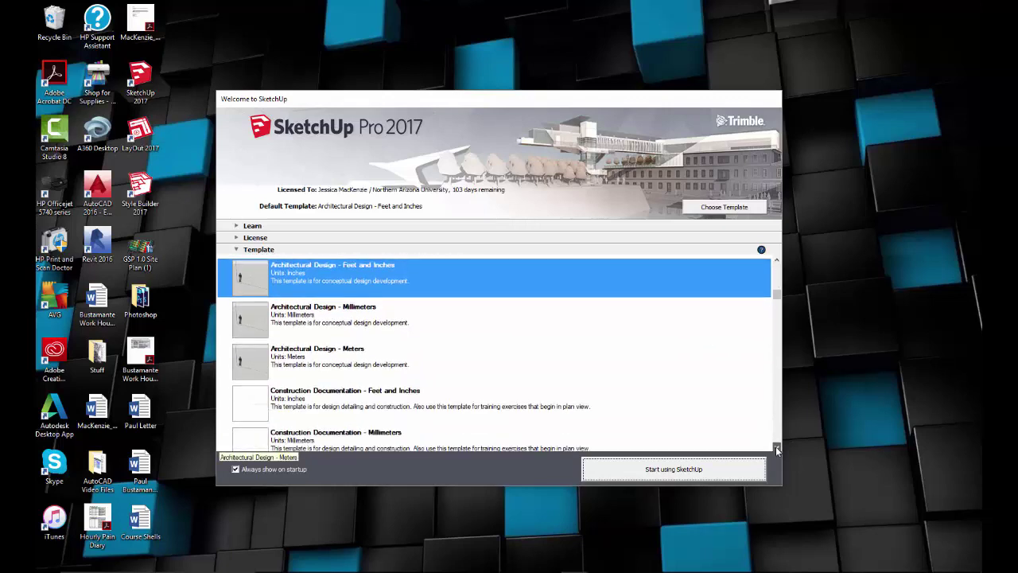
click(777, 450)
click(777, 450)
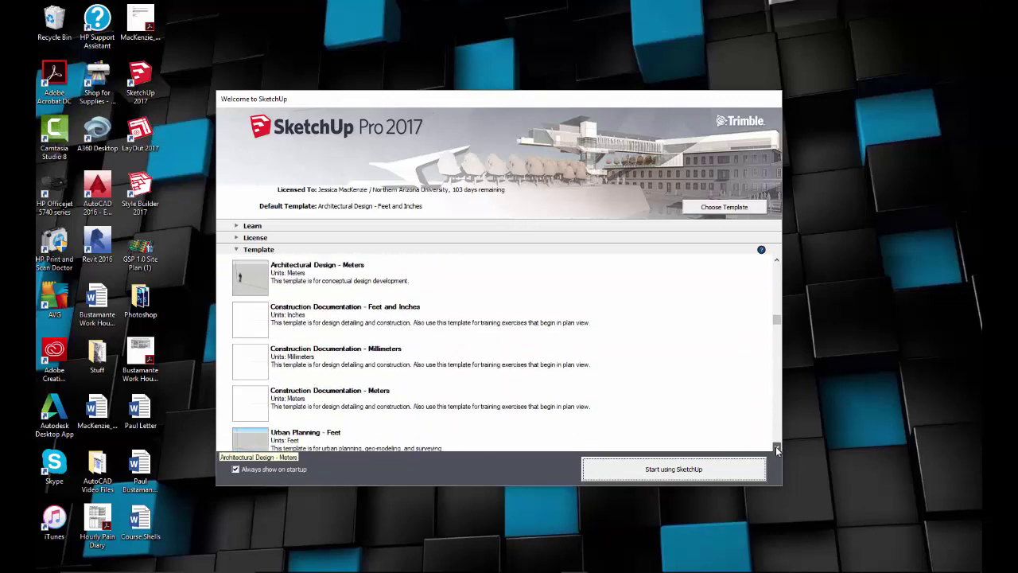
click(777, 450)
click(777, 449)
click(777, 450)
click(776, 447)
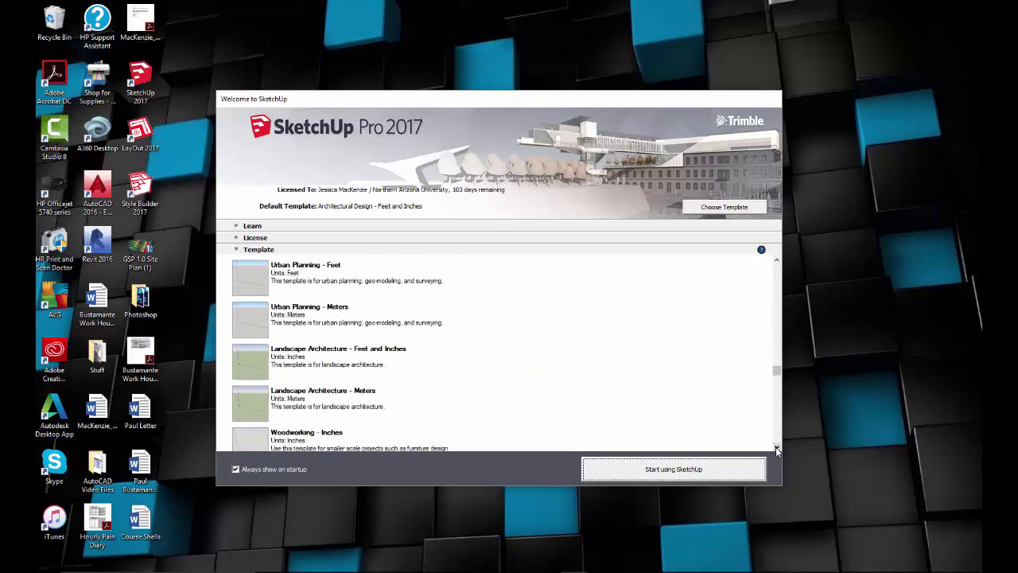
click(777, 447)
double_click(776, 448)
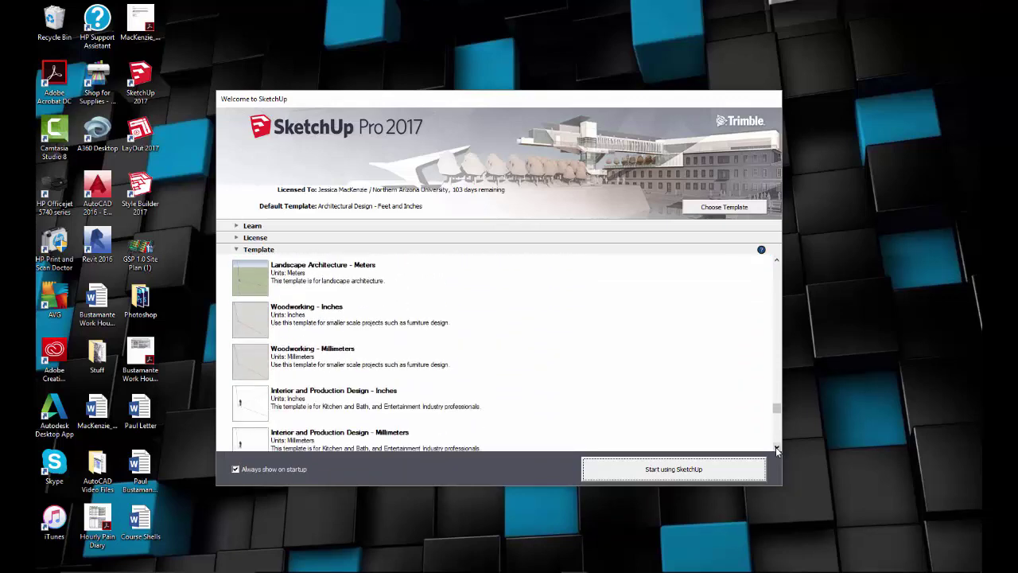
click(777, 448)
click(776, 448)
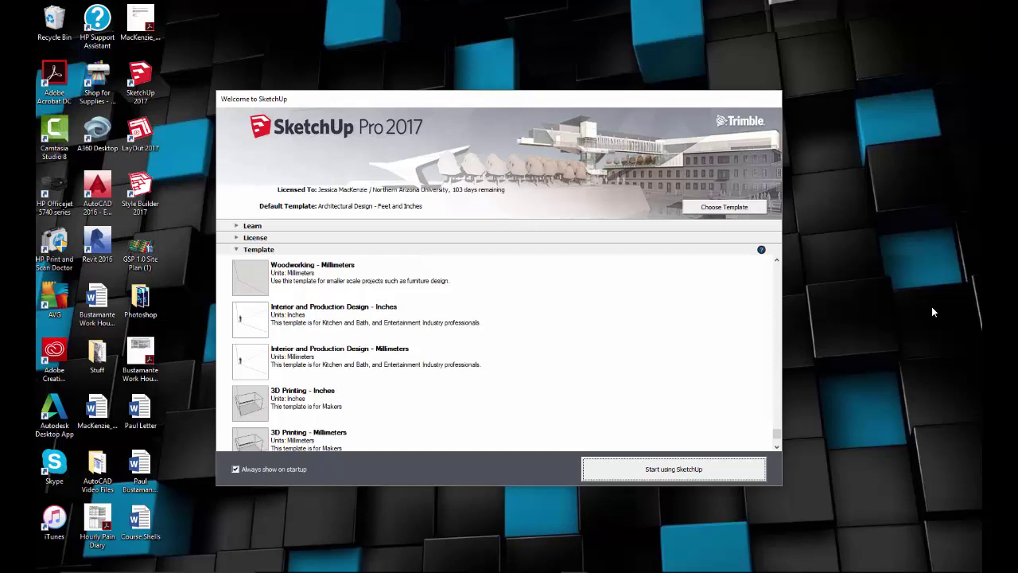
drag(777, 434, 776, 270)
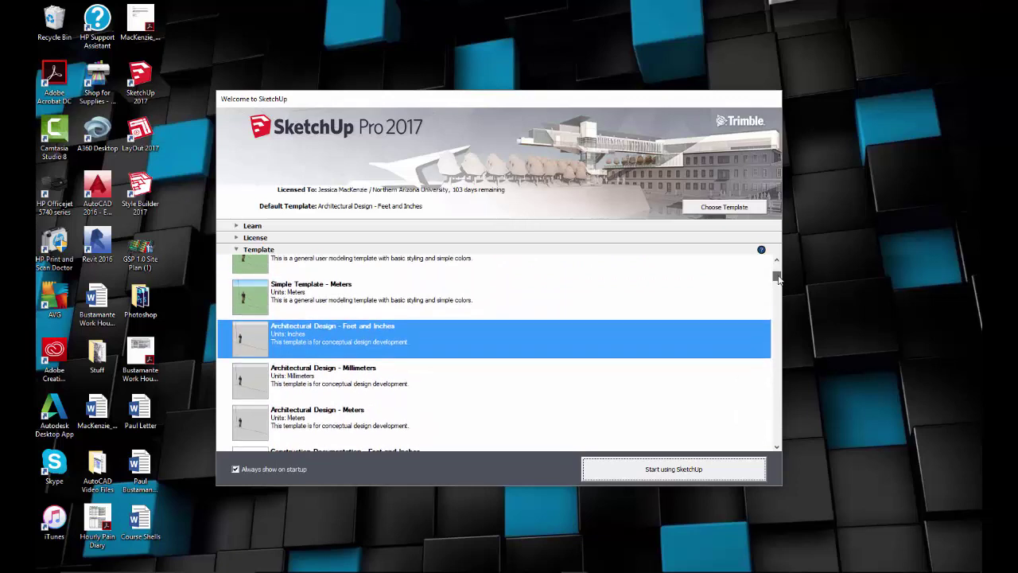
- Start a new model from the welcome dialog with Start using SketchUp
click(740, 475)
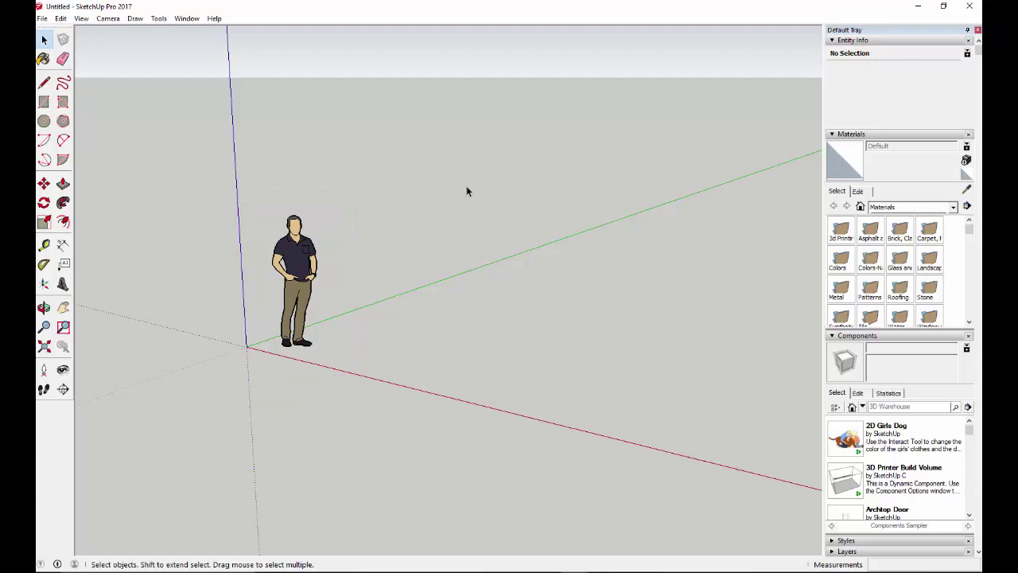
- Select the standing person figure and delete it
click(300, 250)
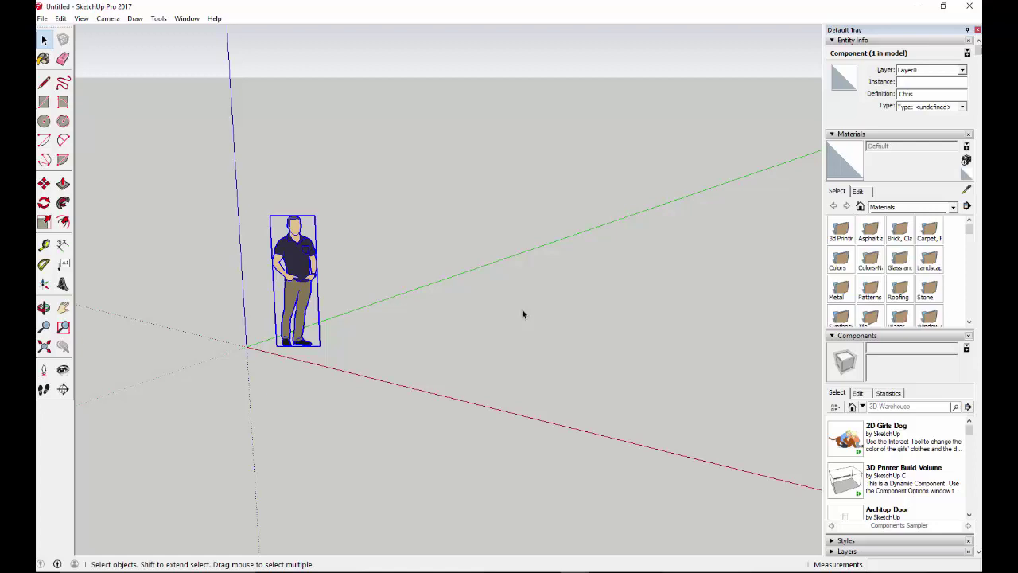
key(Delete)
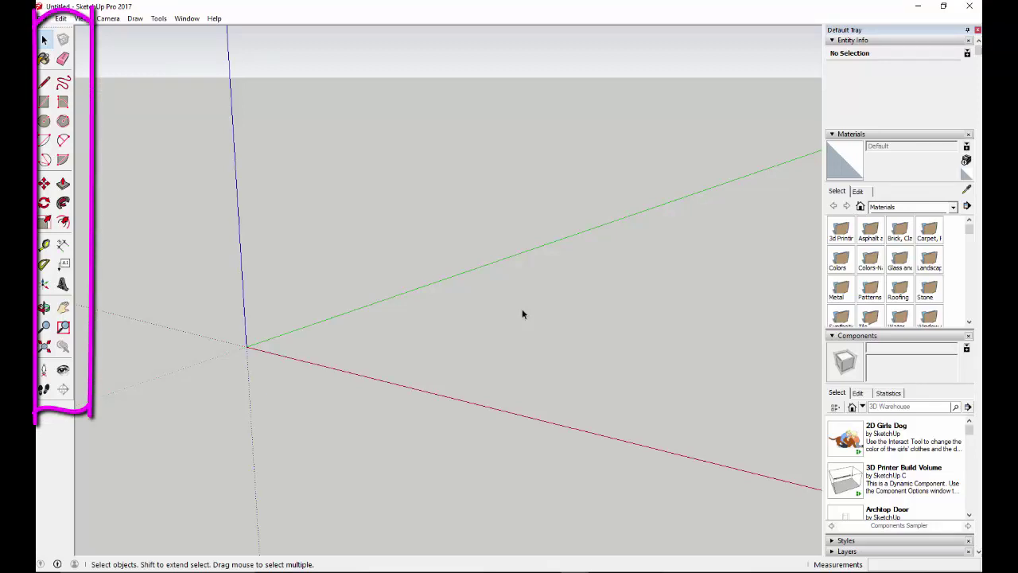
click(81, 18)
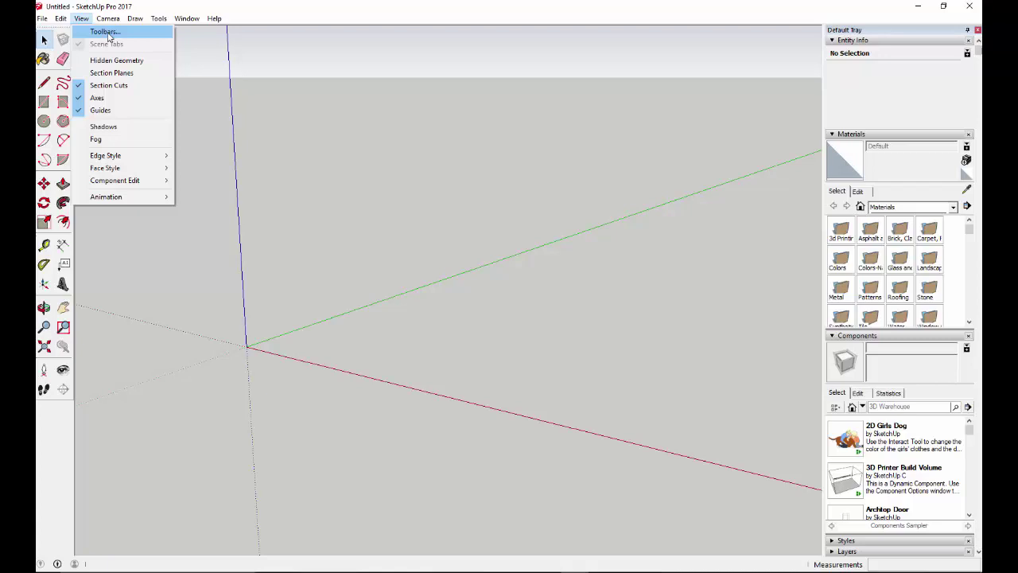
click(108, 35)
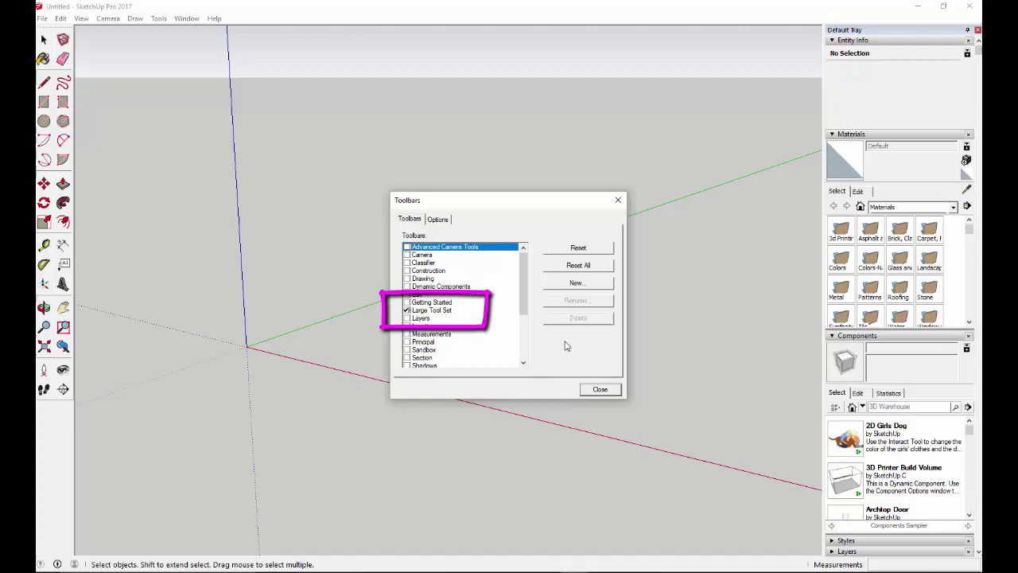
scroll(525, 277, down, 3)
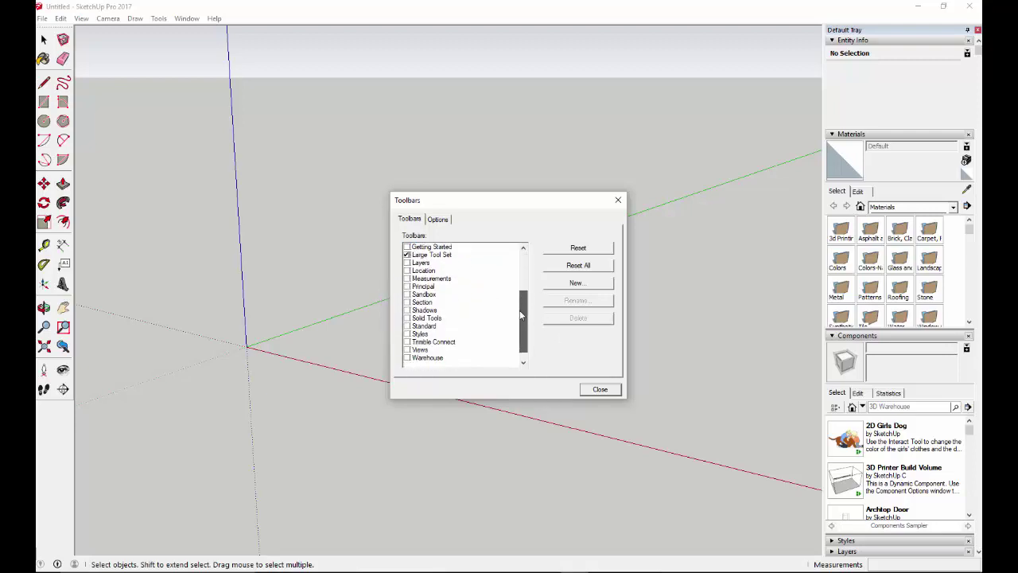
mouse_move(517, 329)
mouse_down()
mouse_move(517, 265)
mouse_move(509, 324)
mouse_up()
scroll(511, 361, up, 3)
click(477, 248)
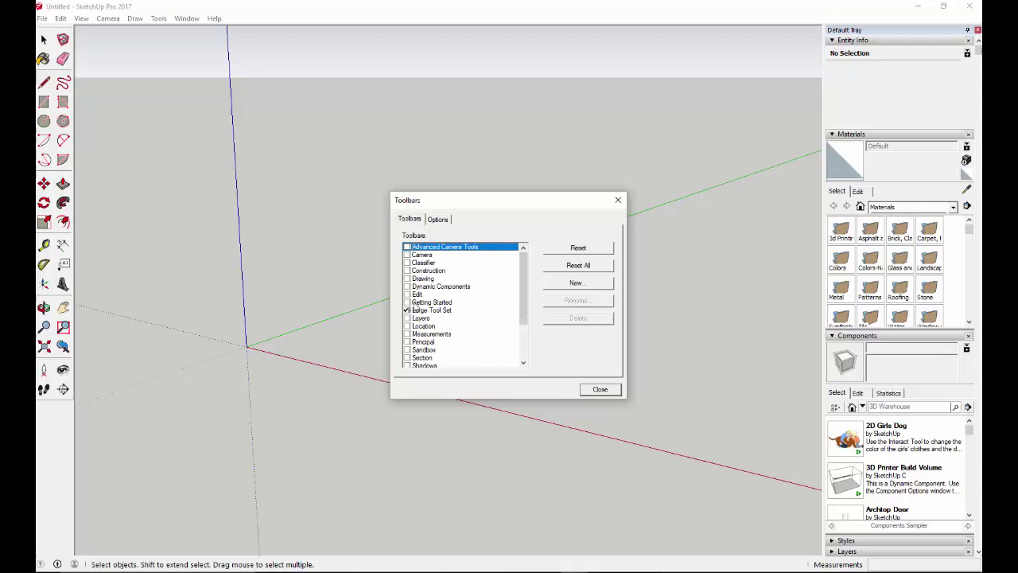
click(601, 389)
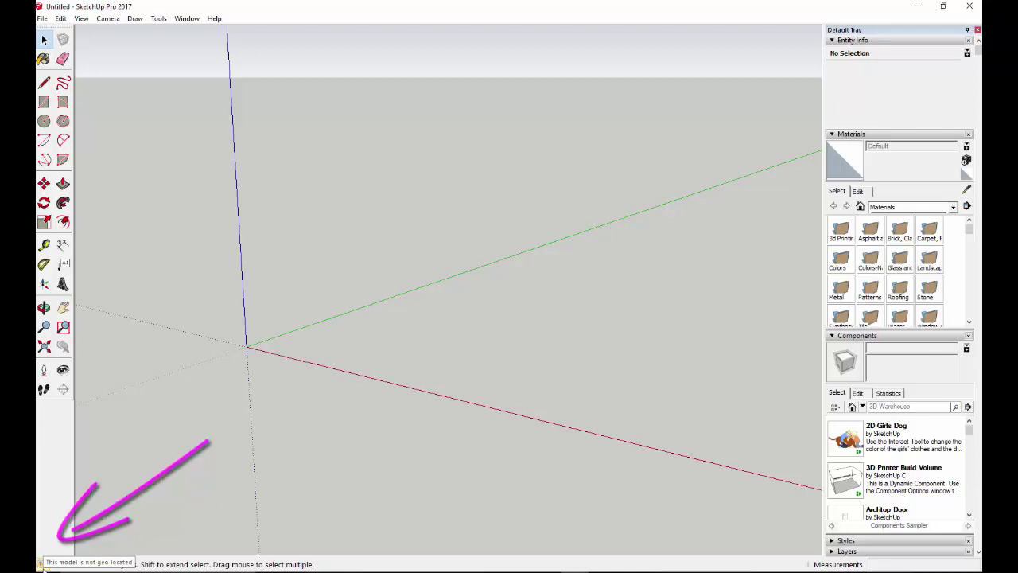
- Browse the Model Info Geo-location, Dimensions and Text panels, ending on Units
click(41, 563)
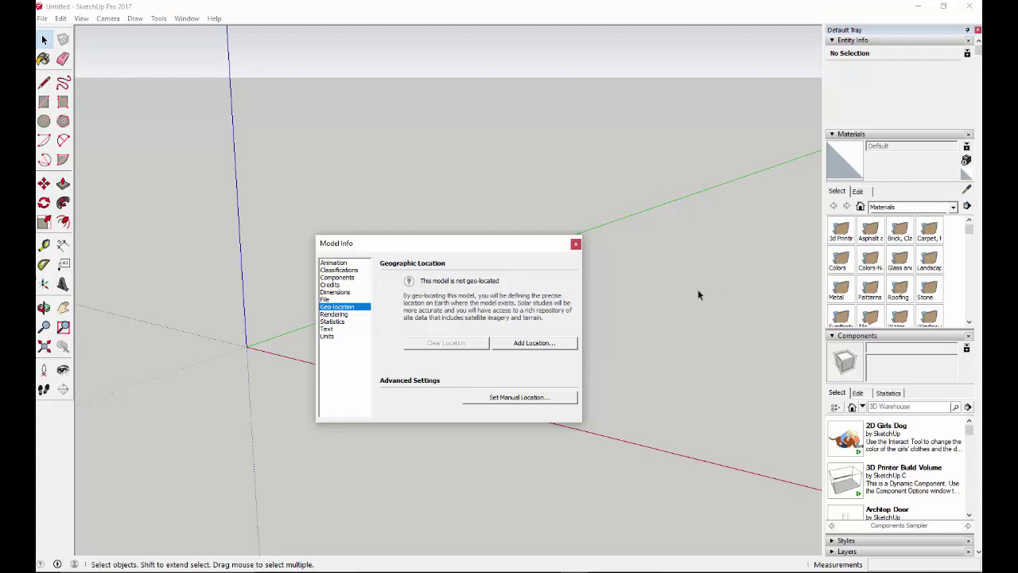
click(329, 292)
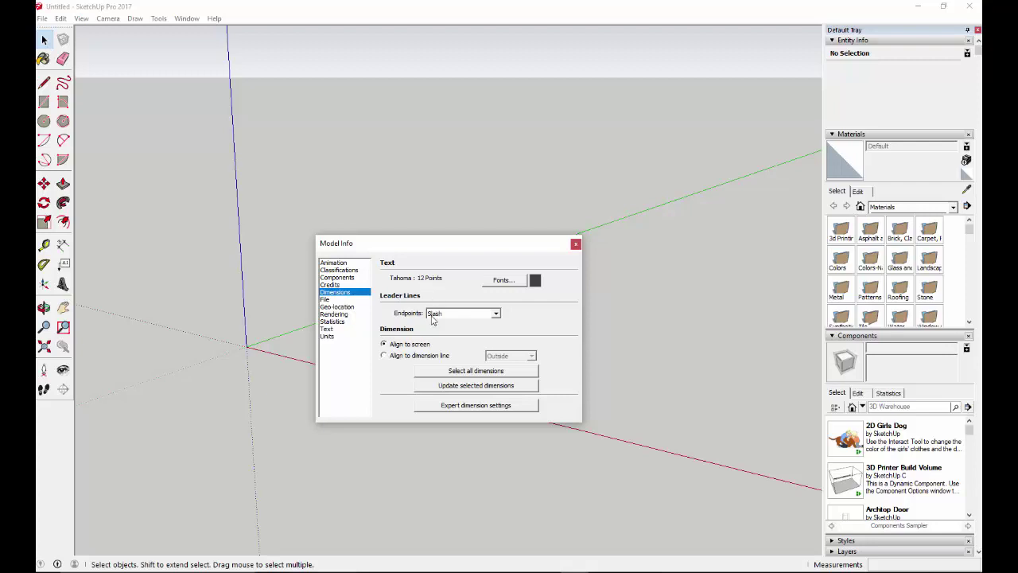
click(331, 330)
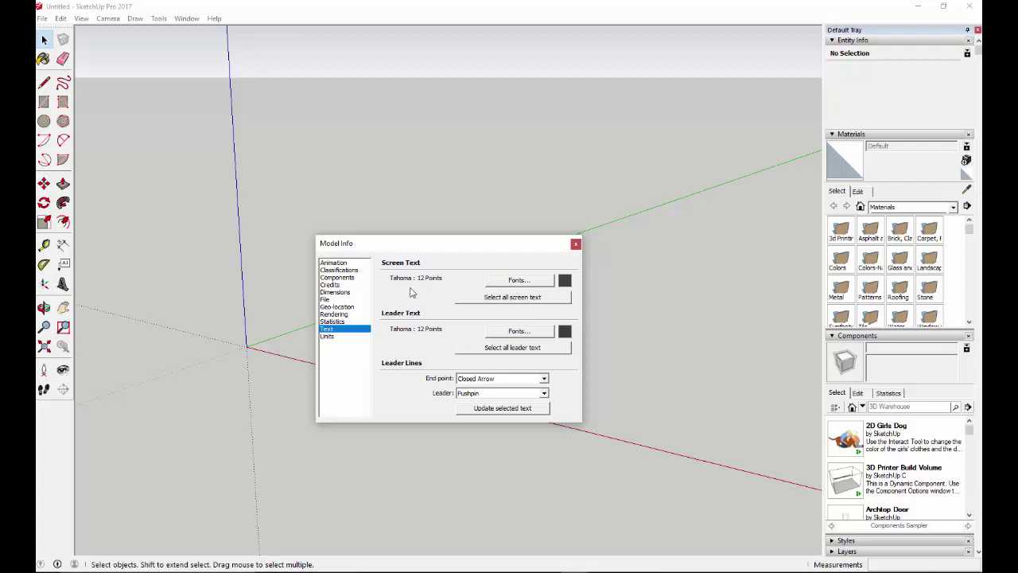
click(327, 337)
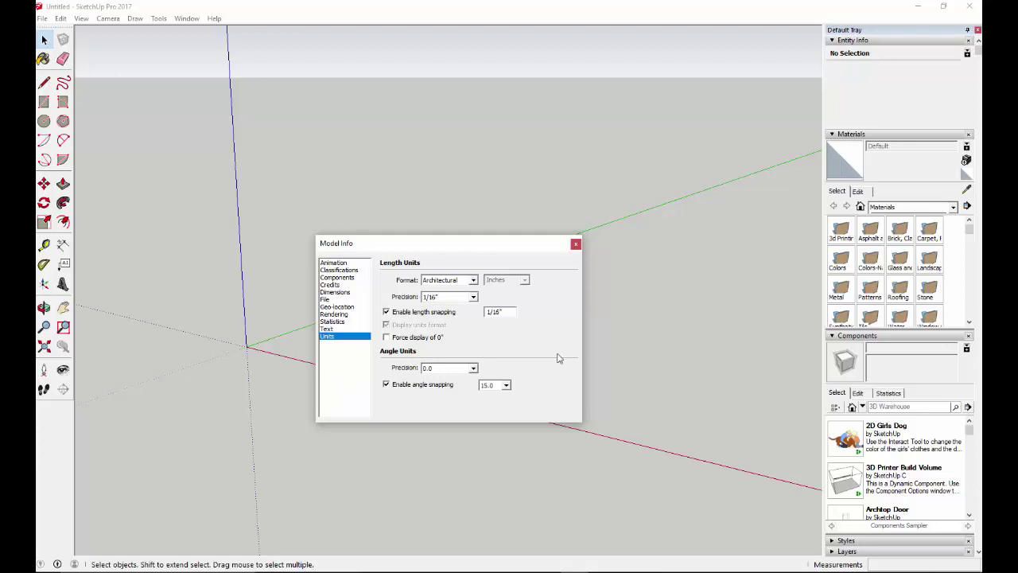
- Keep the Architectural length format and switch precision to 1/8", then back to 1/16"
click(472, 280)
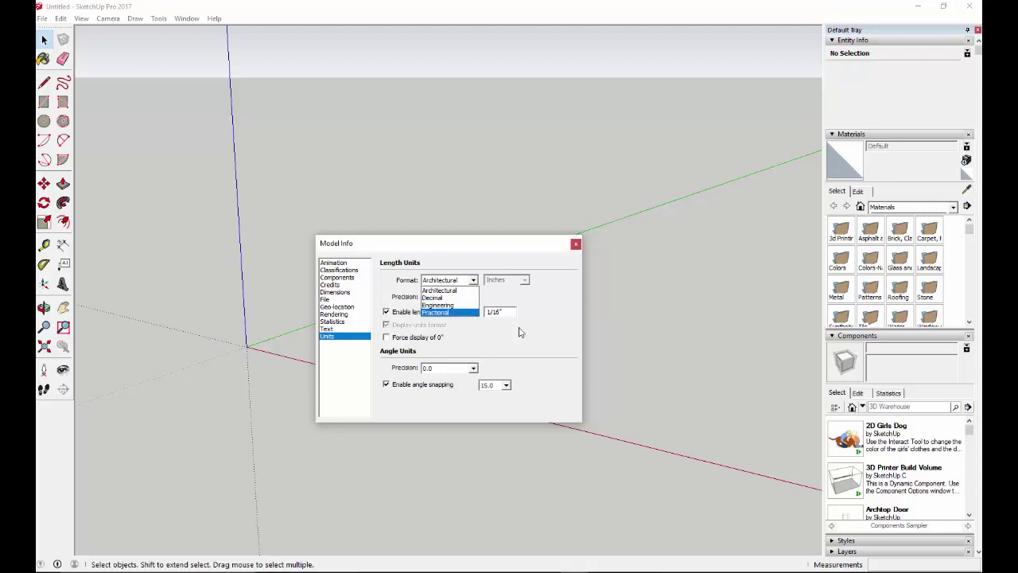
click(562, 350)
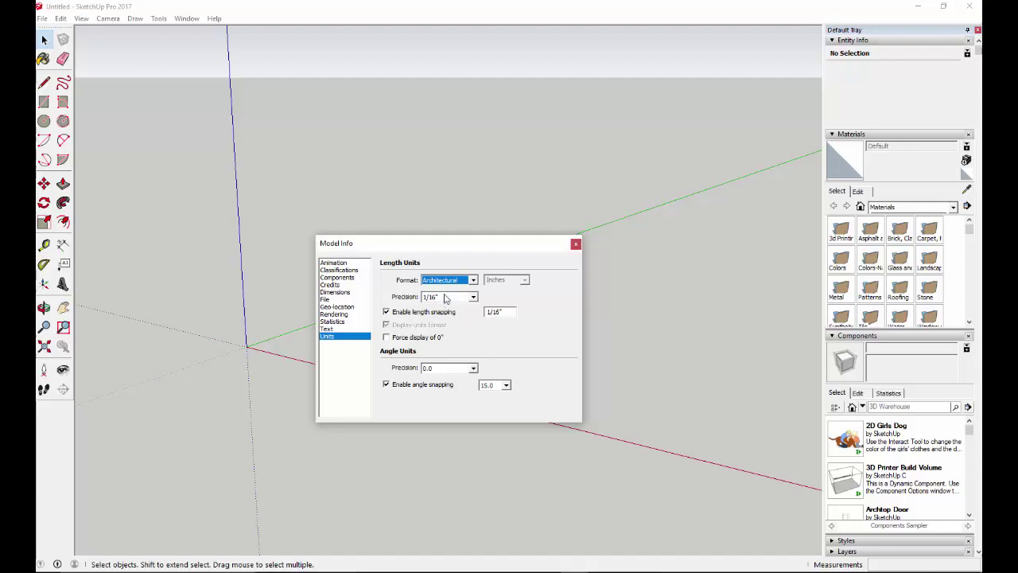
click(473, 296)
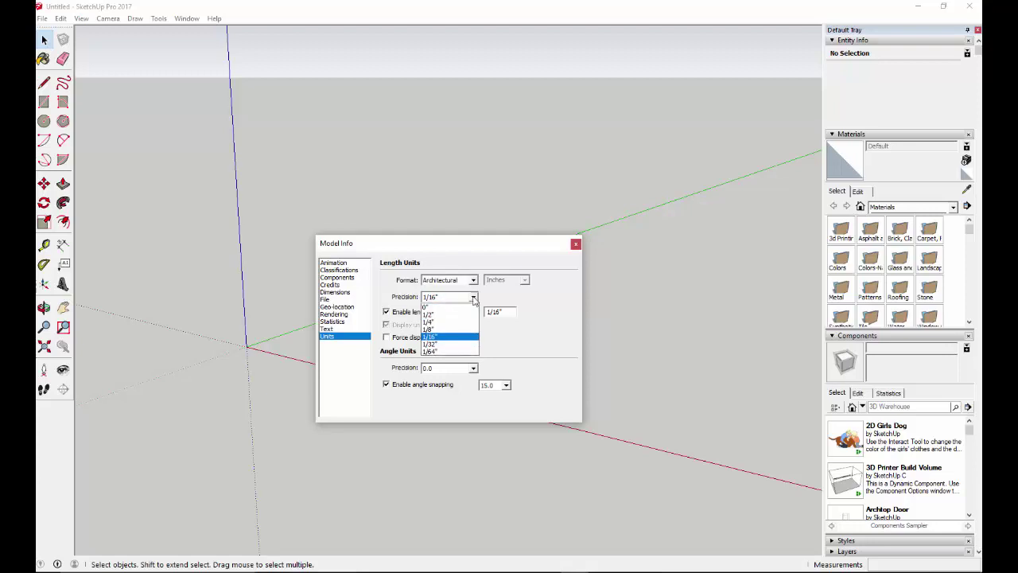
click(458, 329)
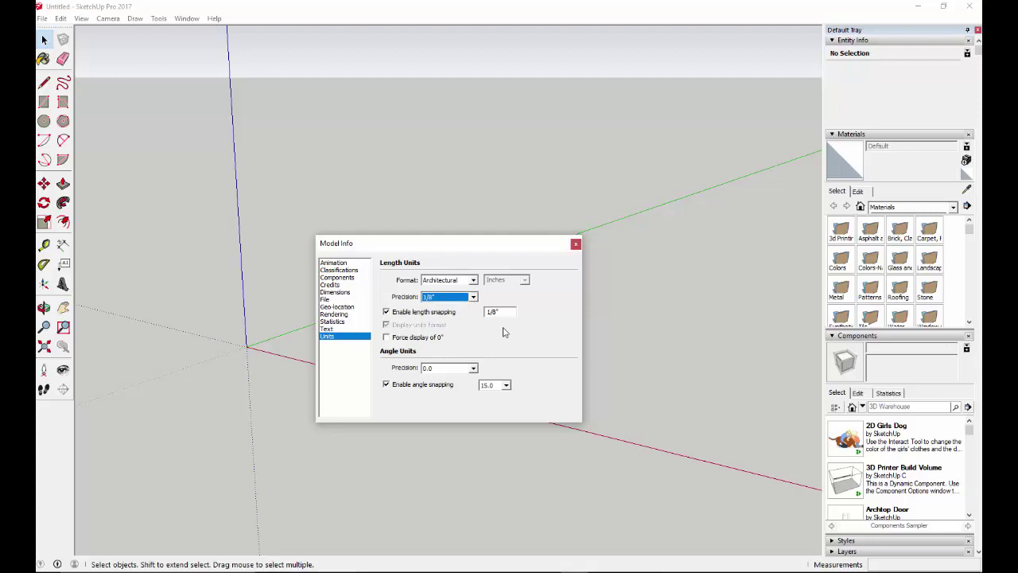
click(474, 296)
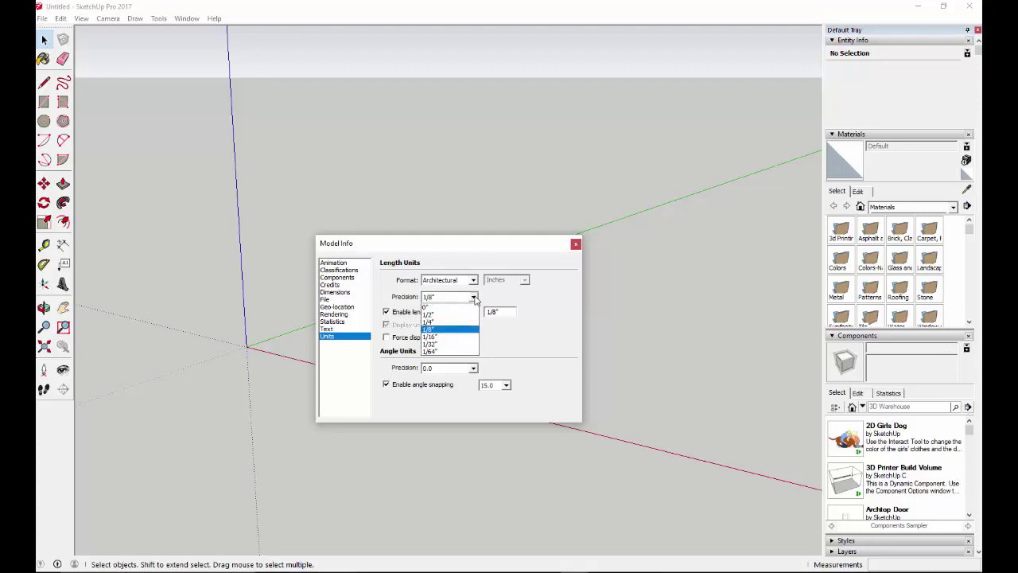
click(459, 336)
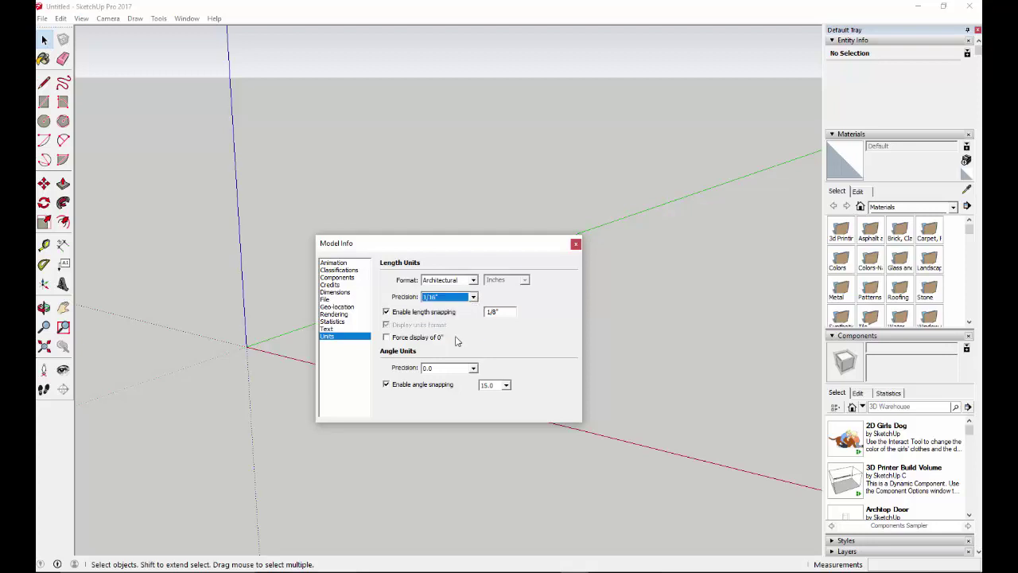
- Close Model Info and pan the view to move the origin toward the lower left
click(576, 245)
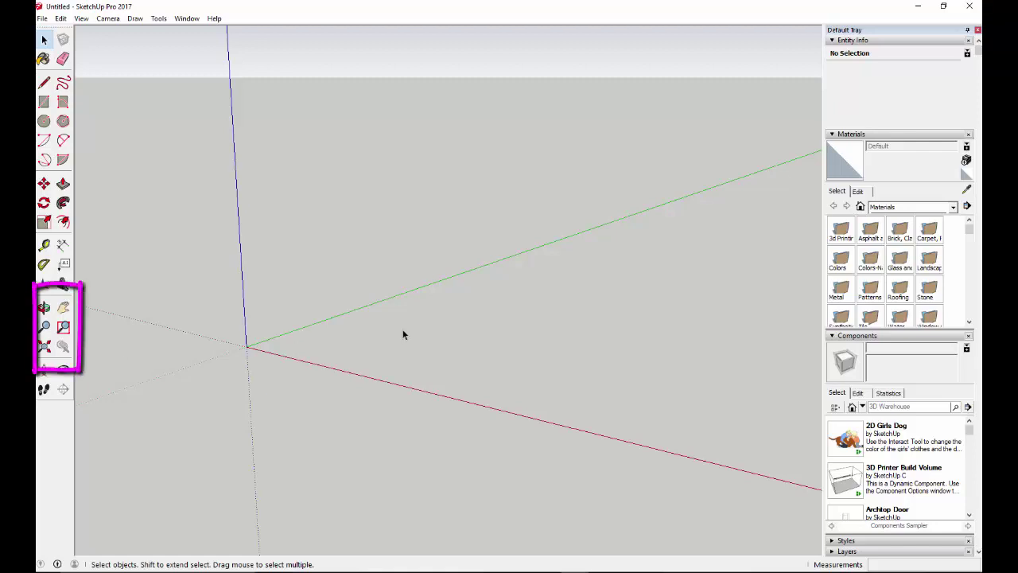
click(64, 310)
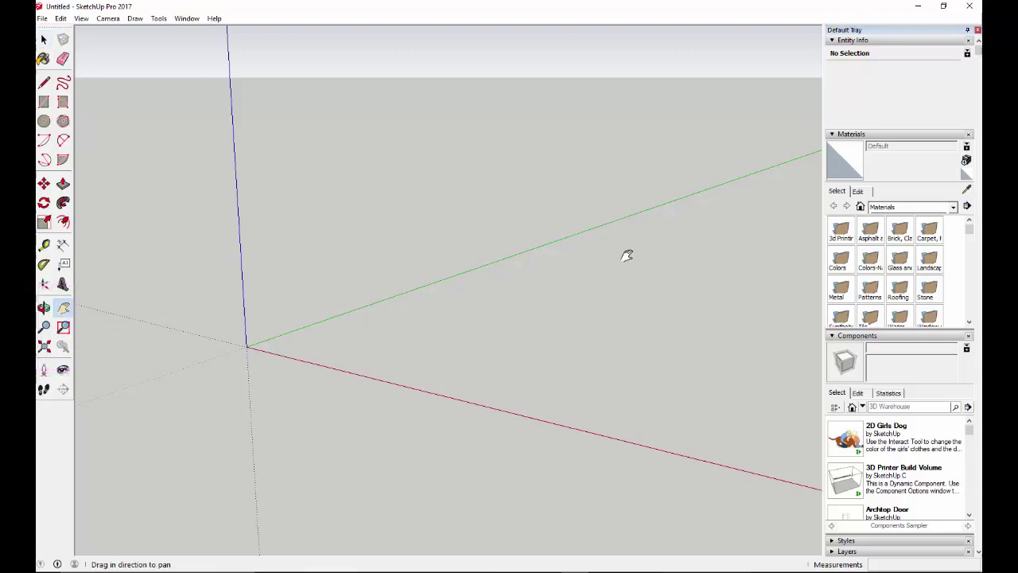
drag(627, 255, 459, 309)
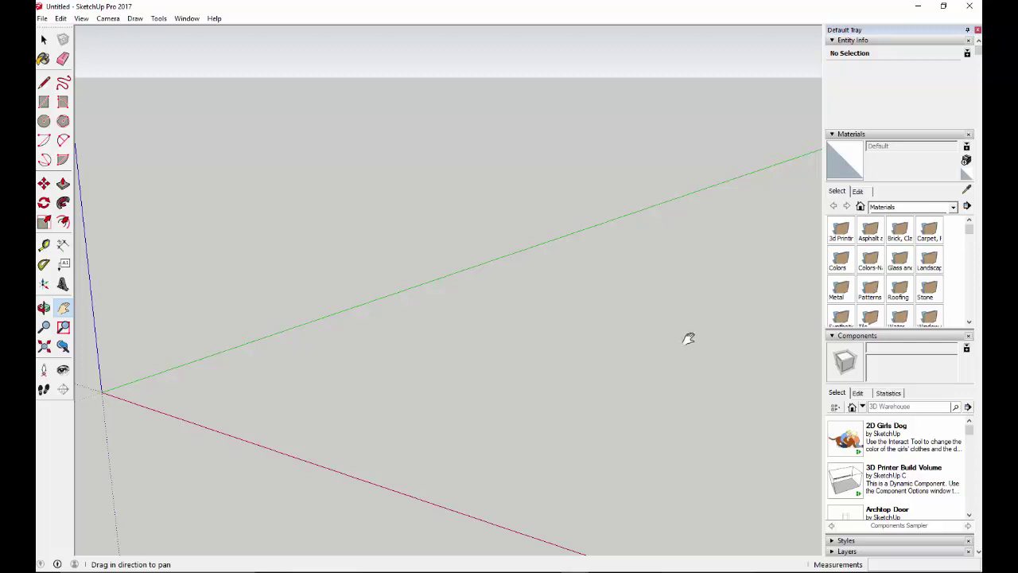
drag(135, 336, 116, 303)
drag(491, 382, 770, 454)
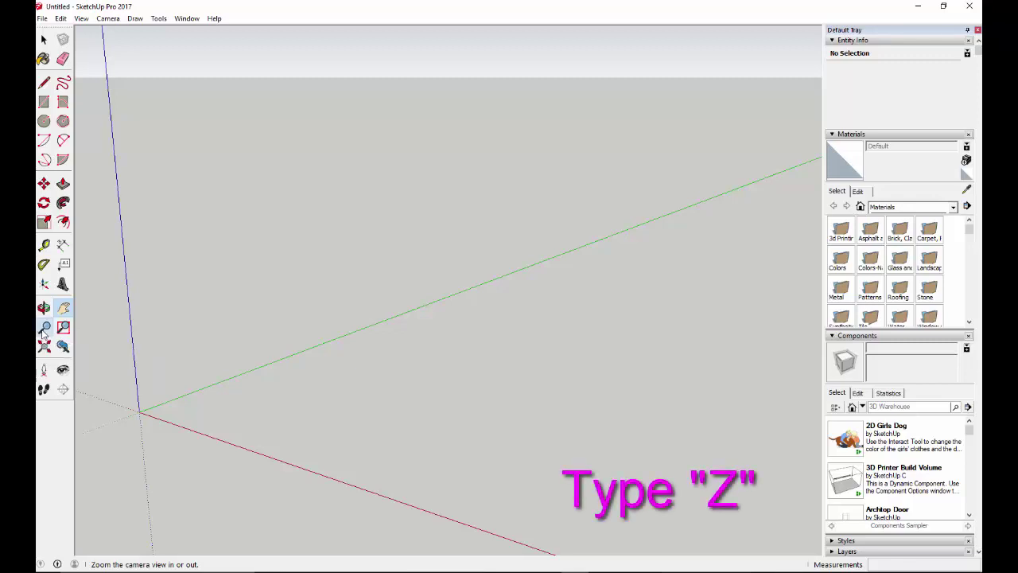
- Use the Zoom tool (Z) to zoom out, then back in, keeping the origin lower left
key(z)
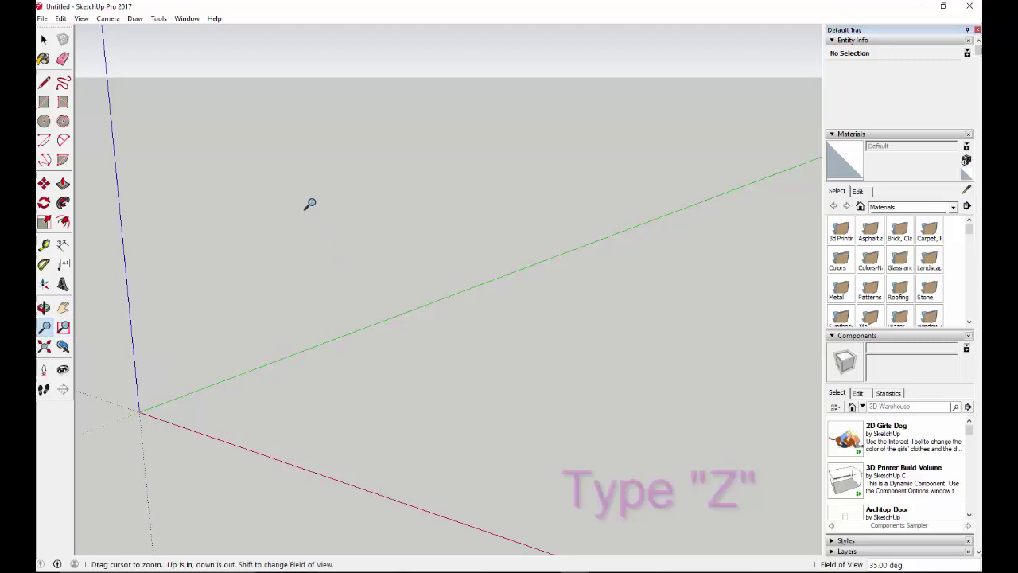
drag(309, 204, 581, 346)
drag(437, 162, 681, 293)
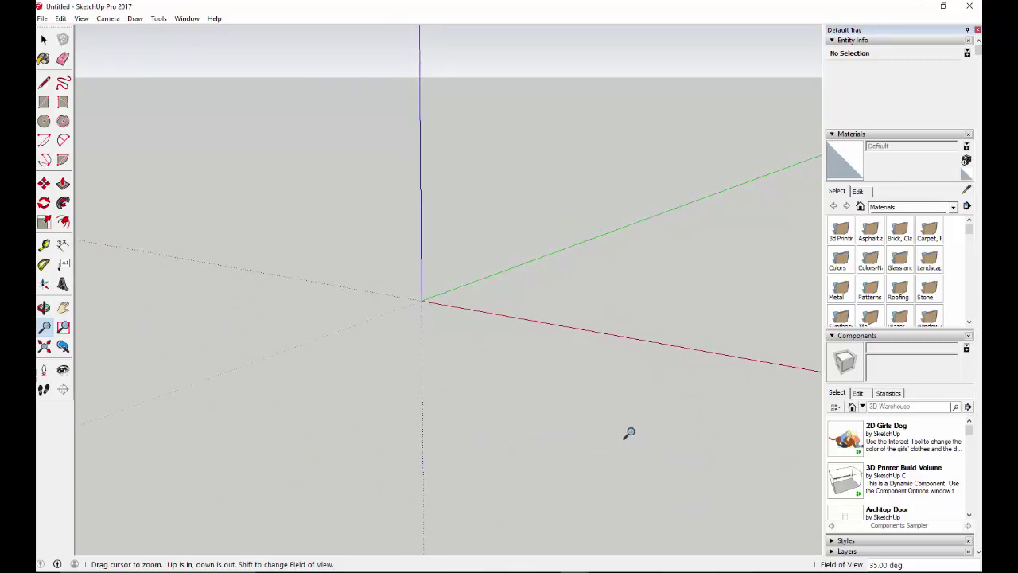
drag(486, 186, 498, 326)
drag(533, 469, 327, 83)
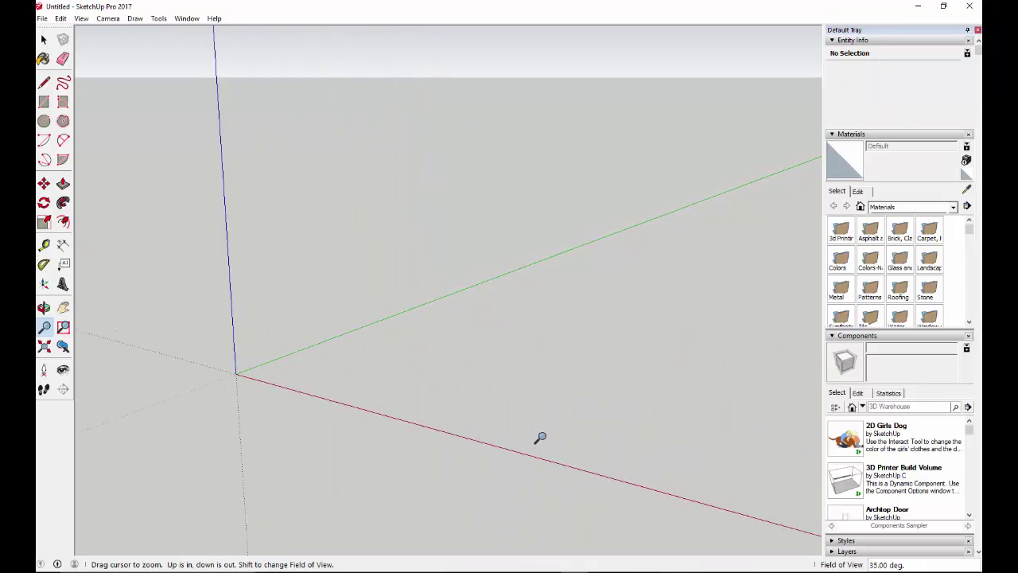
drag(522, 397, 339, 170)
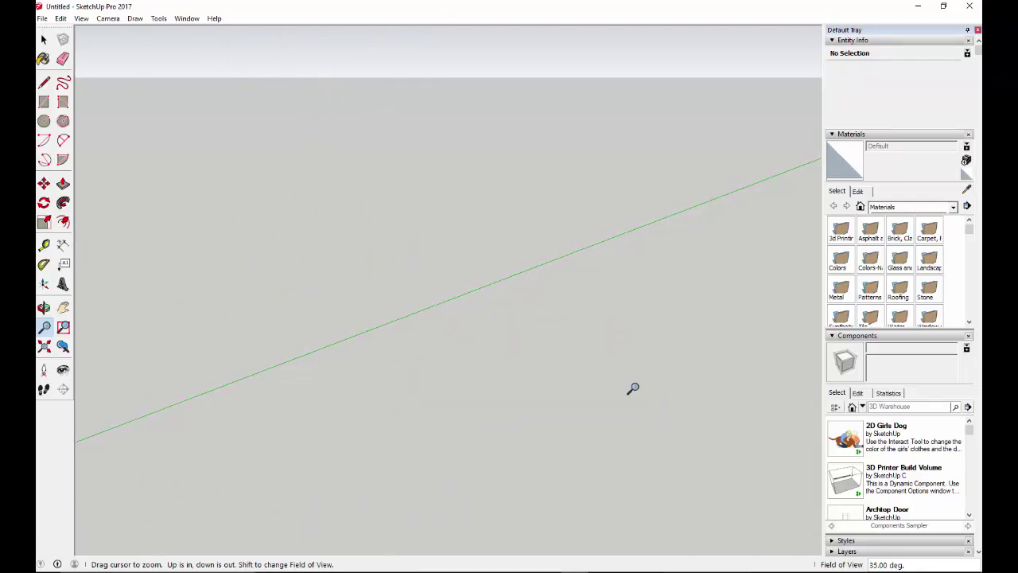
drag(632, 388, 523, 228)
drag(556, 318, 546, 475)
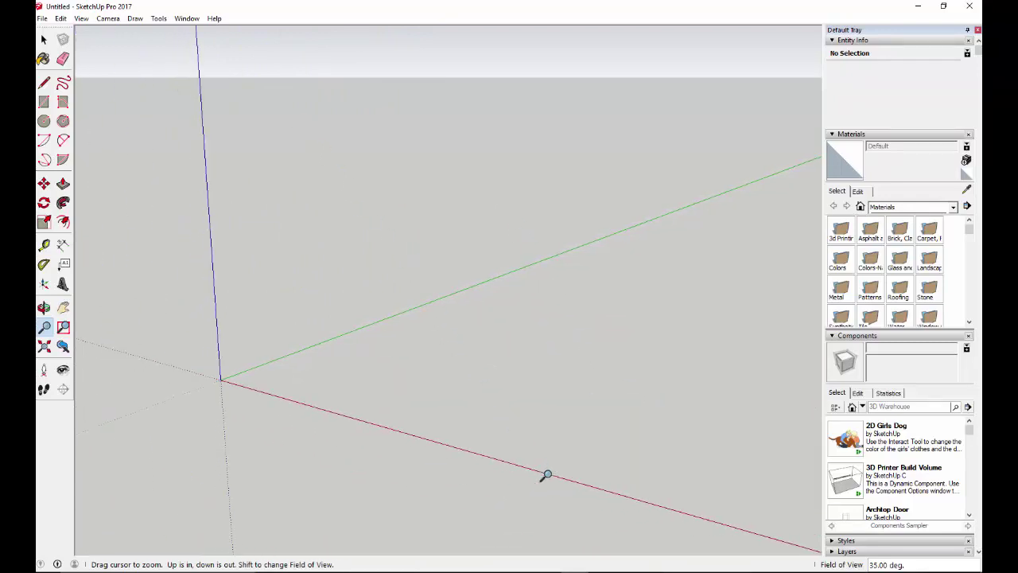
- Zoom Window onto a rectangle right of the origin, leaving only the green axis visible
click(63, 328)
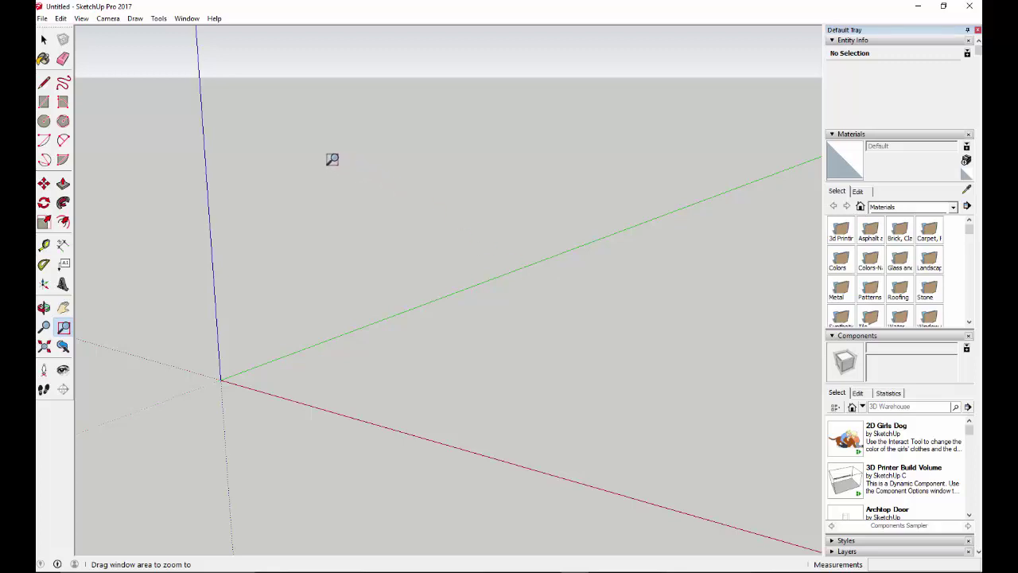
drag(334, 157, 666, 434)
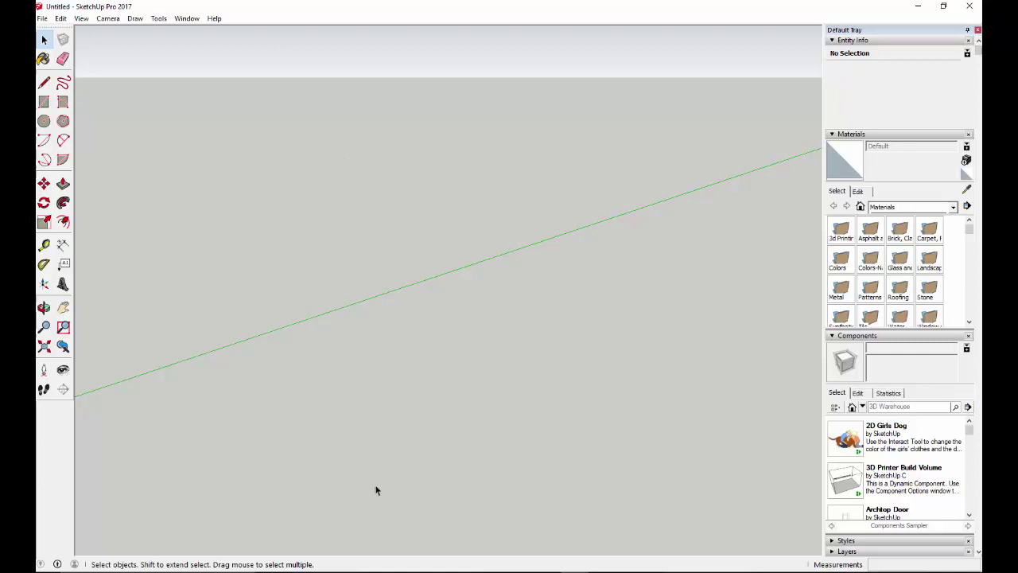
- Zoom to extents, then pan so the origin moves to the lower left
click(45, 347)
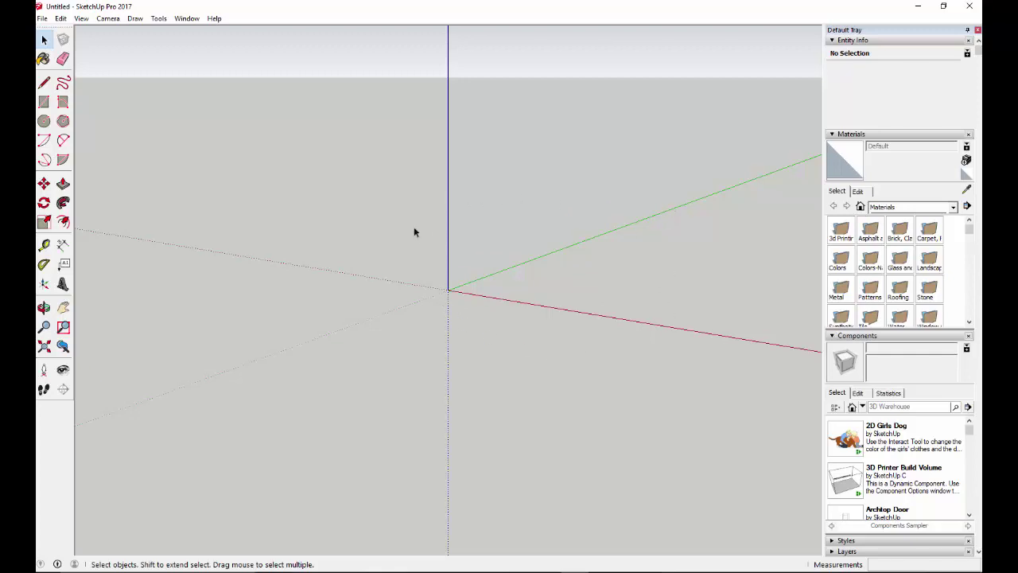
click(63, 308)
drag(586, 297, 271, 379)
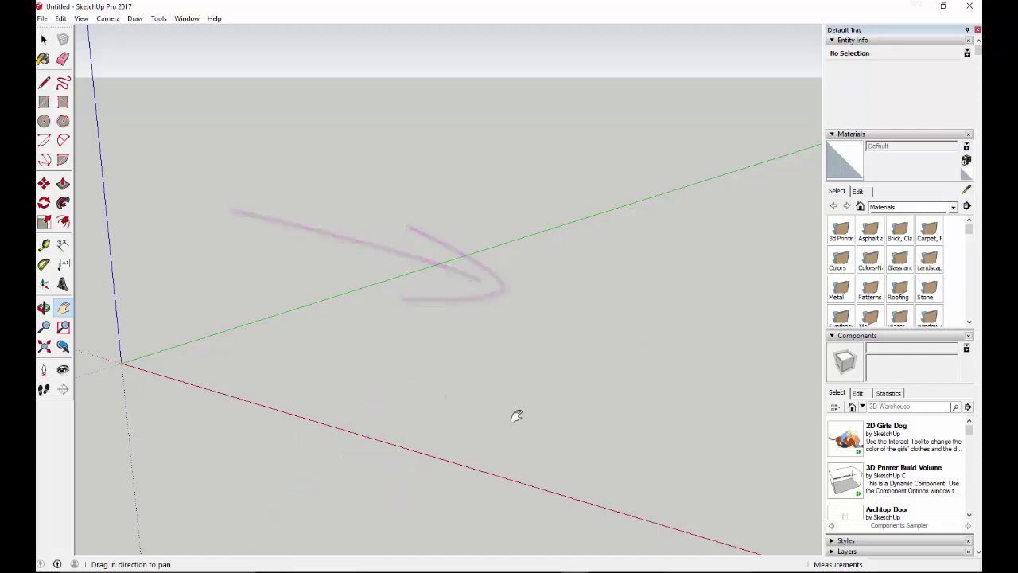
- Orbit the camera around the axes until the horizon sits across the upper view
click(44, 309)
drag(637, 266, 505, 207)
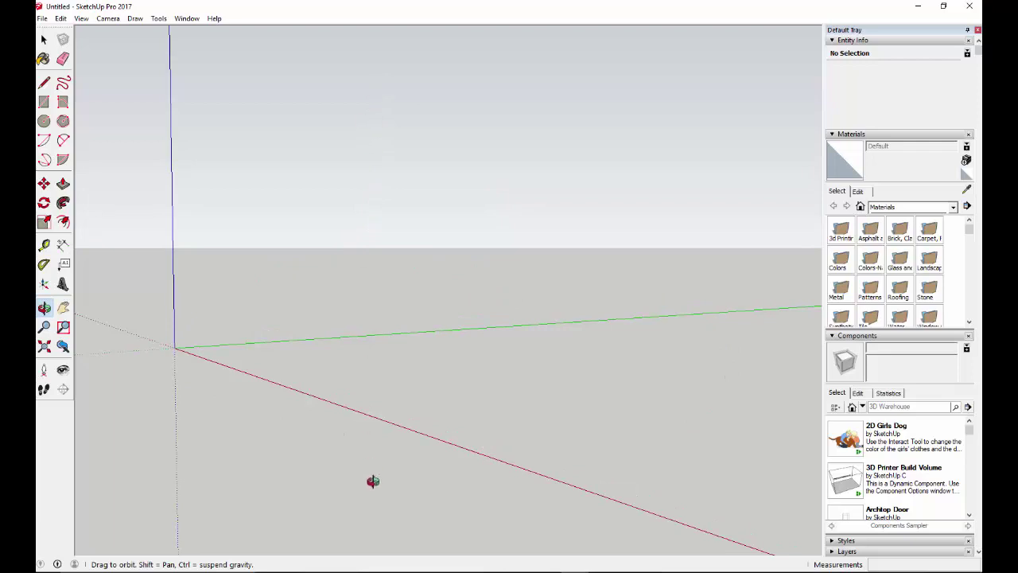
drag(372, 466, 423, 406)
drag(461, 177, 538, 114)
drag(311, 357, 106, 342)
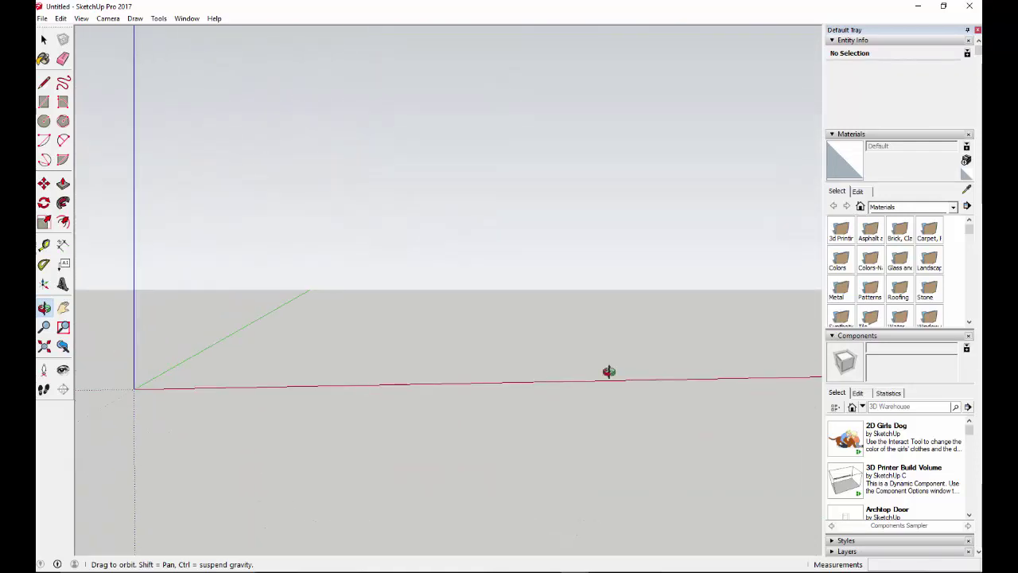
drag(644, 369, 517, 386)
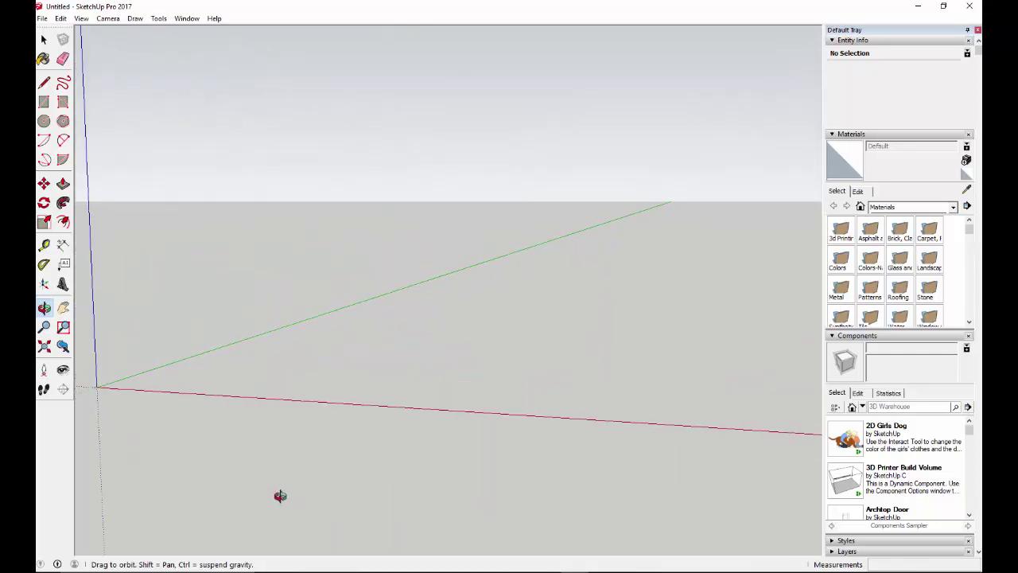